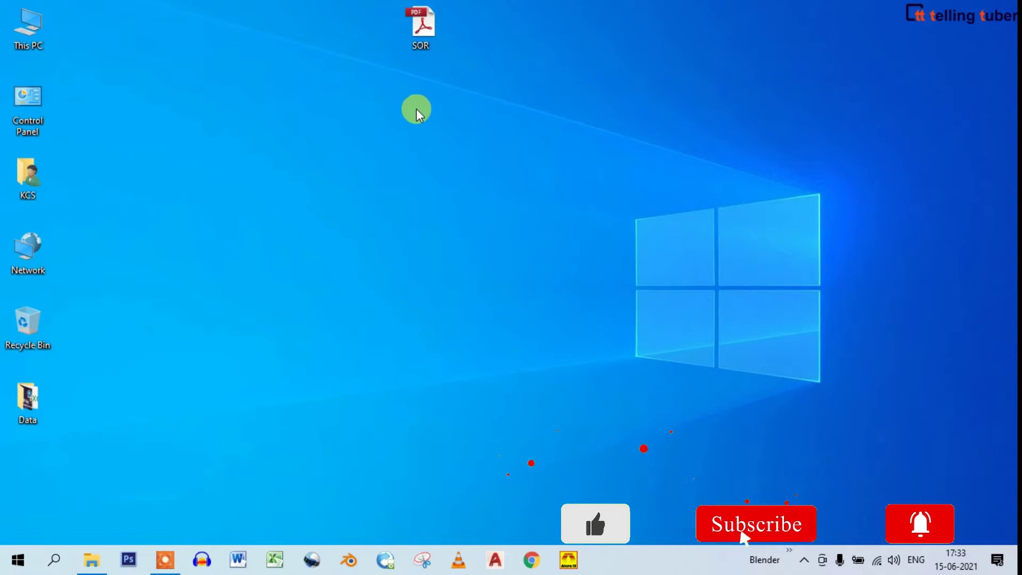
Open SOR.pdf from the desktop and highlight the Deficiencies table text
click(420, 42)
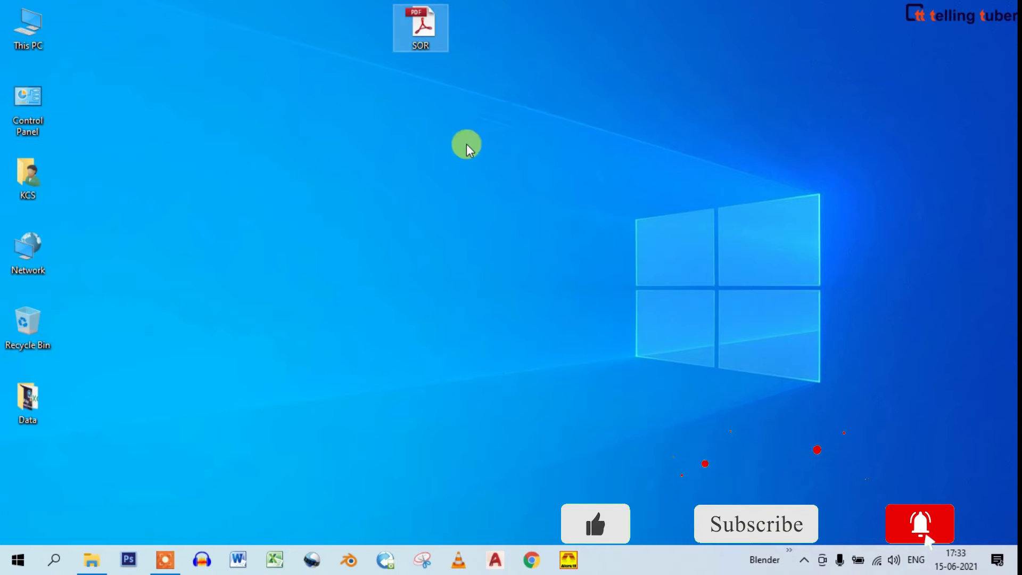
double_click(424, 45)
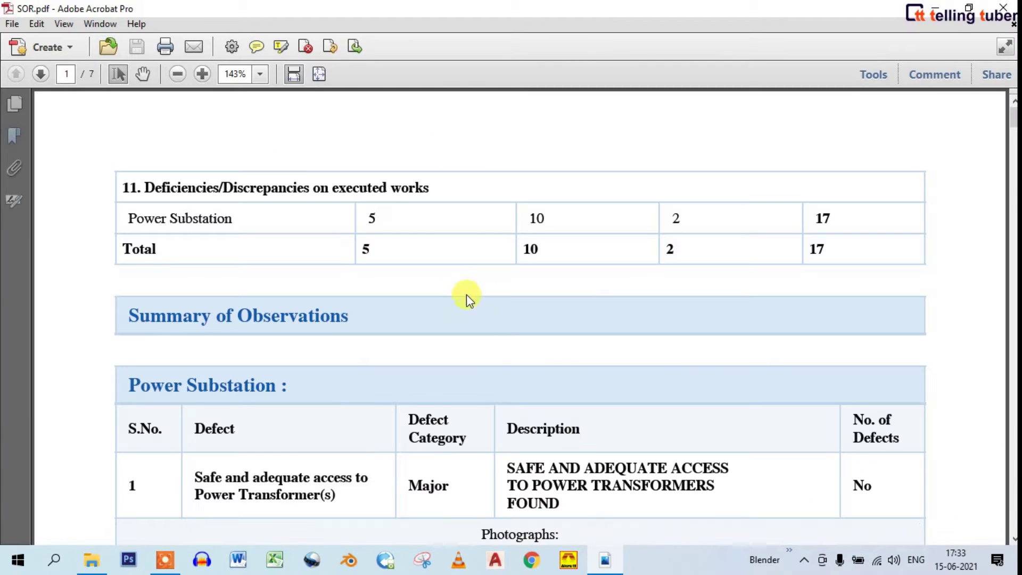
scroll(467, 295, down, 1)
scroll(448, 326, down, 1)
mouse_move(137, 138)
mouse_down()
mouse_move(536, 149)
mouse_move(845, 183)
mouse_move(403, 276)
mouse_up()
Scroll down through the report and select the substation photograph
click(319, 282)
scroll(417, 326, down, 1)
scroll(222, 268, down, 1)
scroll(552, 358, down, 2)
scroll(480, 356, down, 3)
click(440, 345)
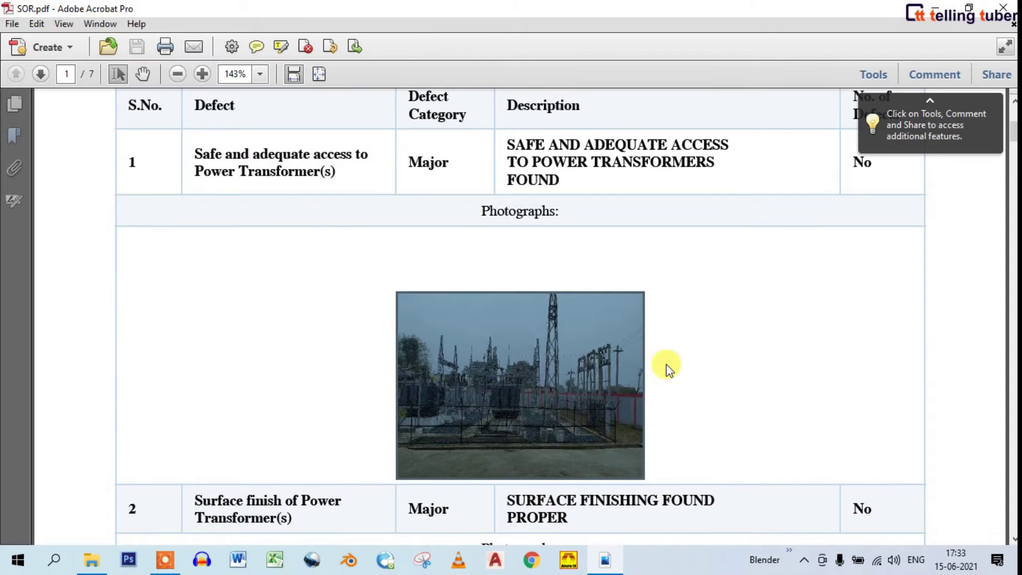
scroll(669, 367, down, 3)
Highlight the row 2 Surface finish entry through its Photographs line, then close SOR.pdf
drag(132, 325, 864, 366)
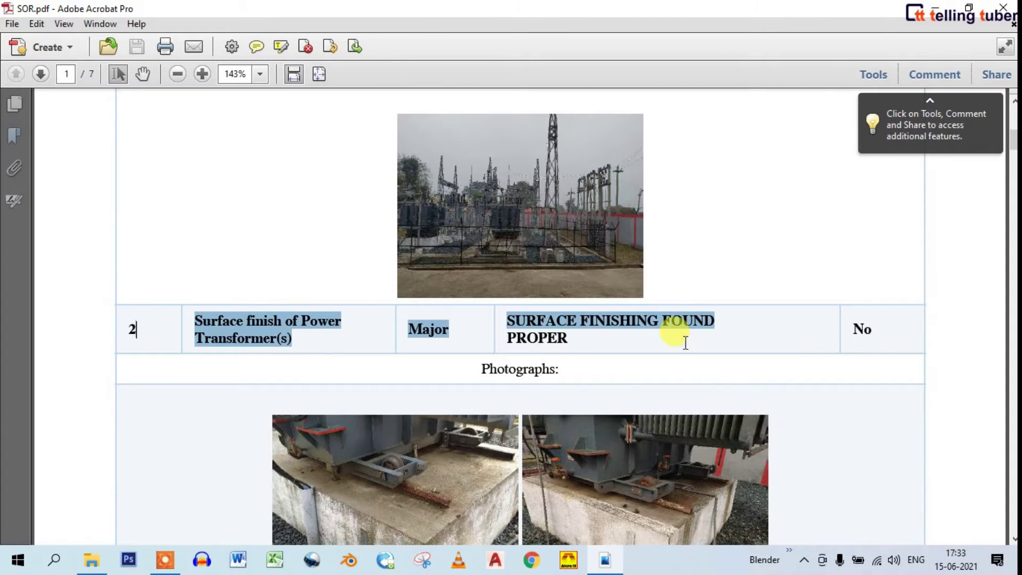
click(619, 379)
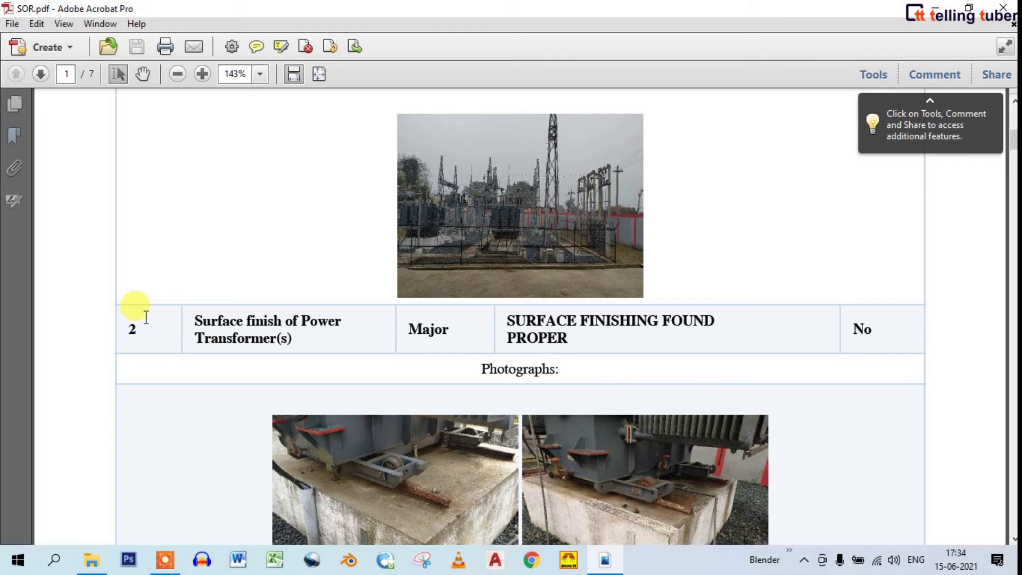
mouse_move(146, 318)
mouse_down()
mouse_move(869, 369)
mouse_move(638, 365)
mouse_up()
scroll(804, 356, down, 5)
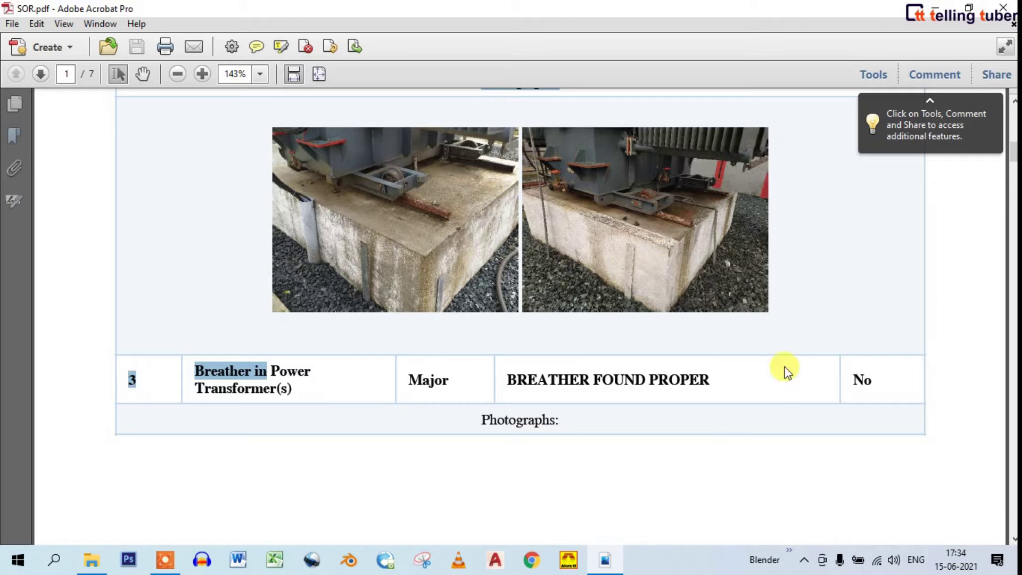
click(1007, 6)
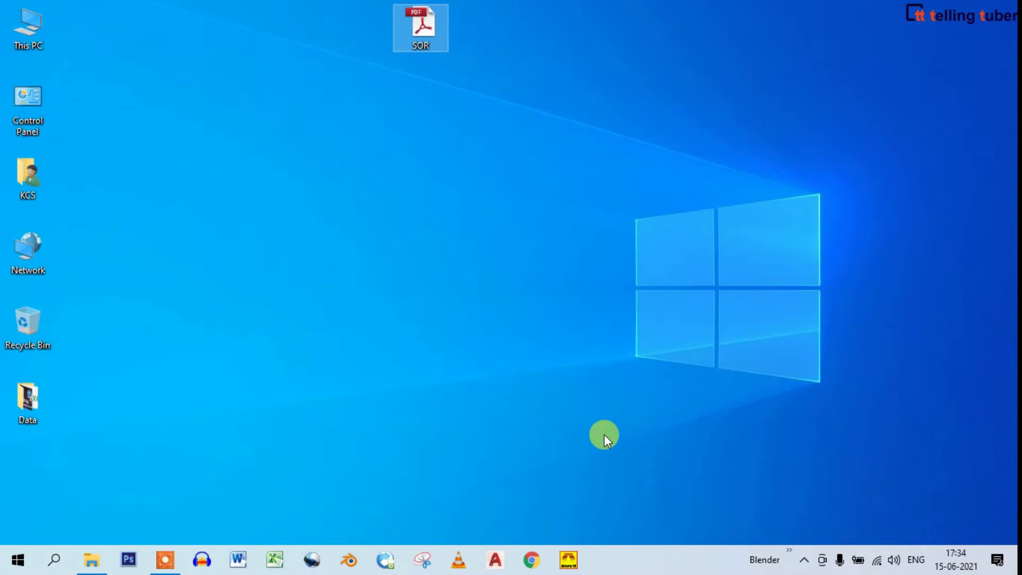
Check the network connection, then search Chrome for 'pdf to excel'
click(878, 560)
click(522, 386)
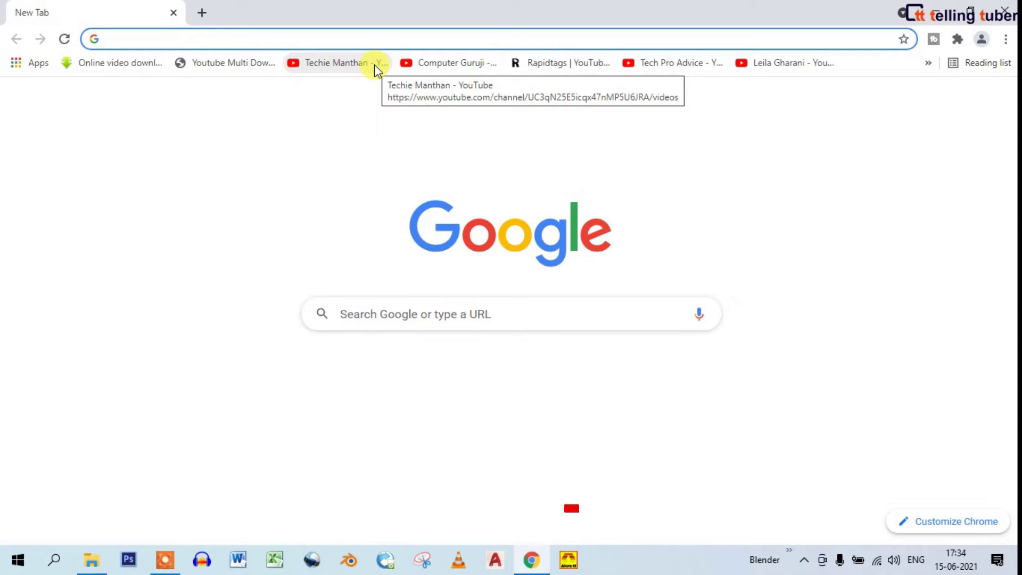
text(pdf to excel)
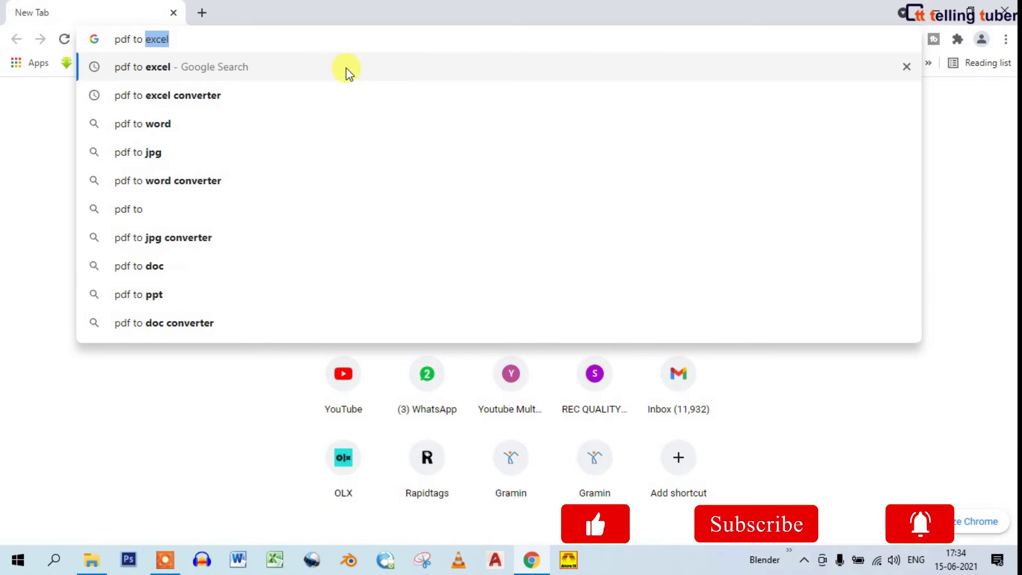
click(346, 69)
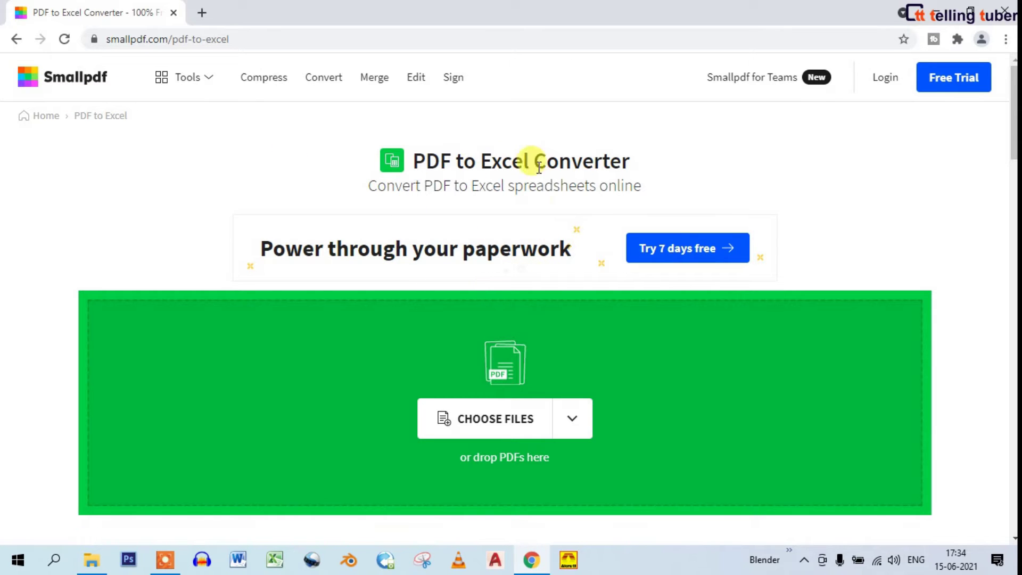
Choose SOR from the Desktop in the Open dialog and upload it to the converter
scroll(485, 241, down, 3)
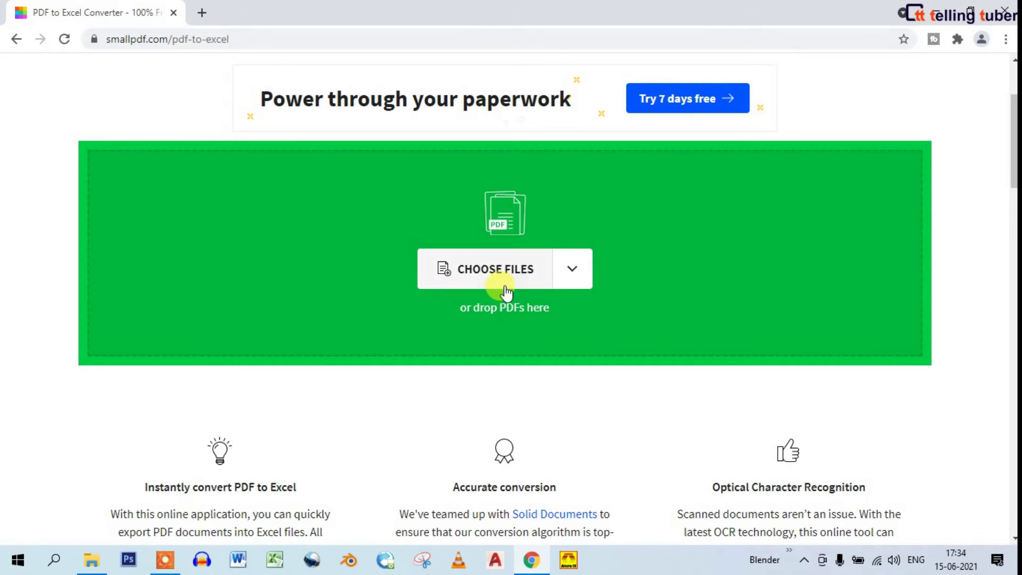
click(416, 315)
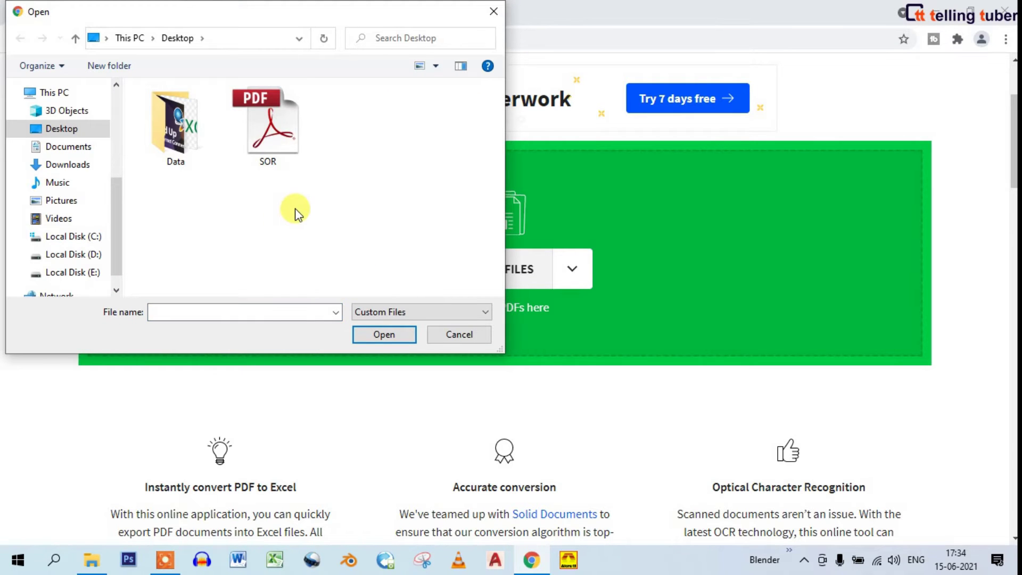
click(274, 143)
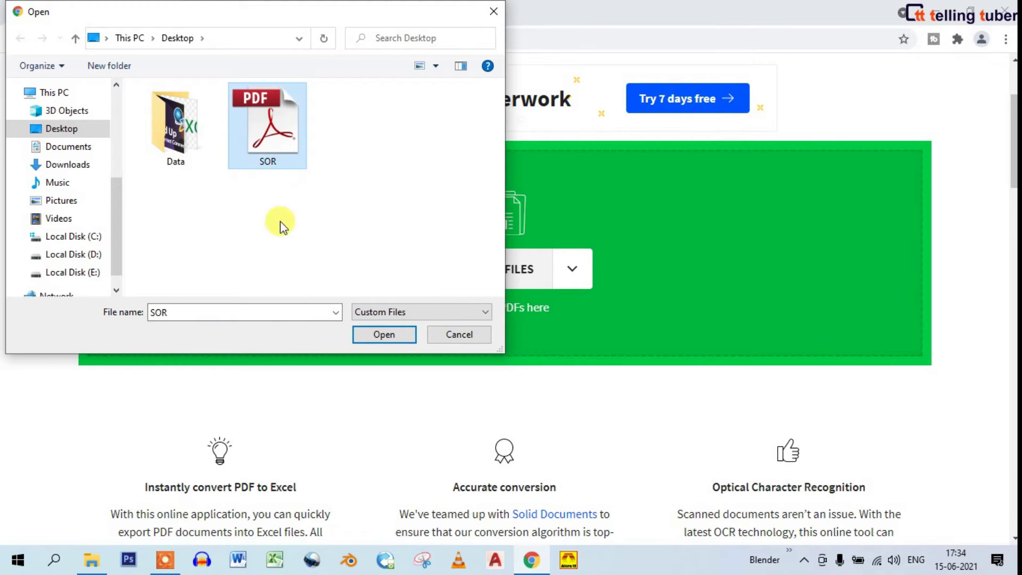
click(379, 337)
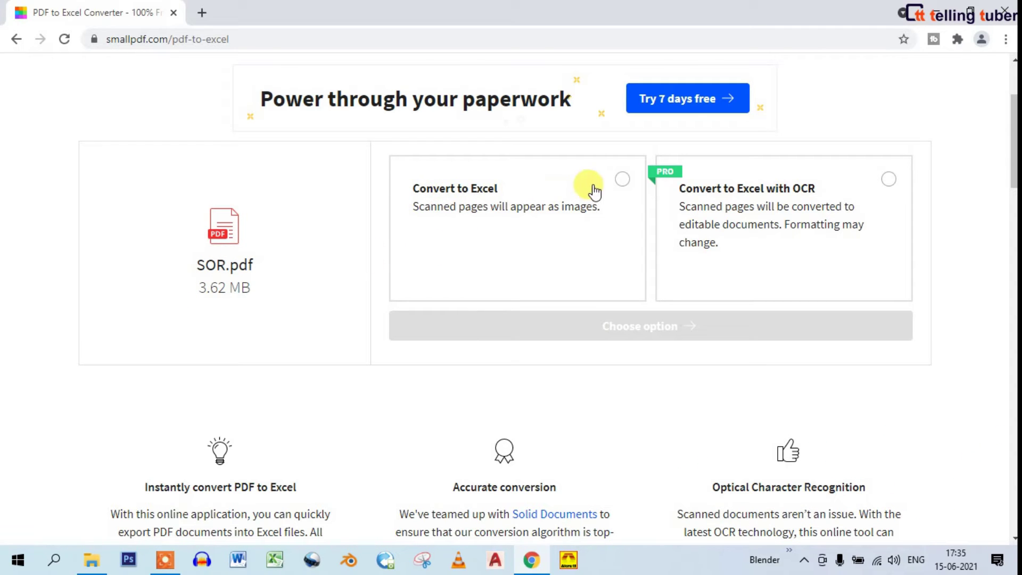
Convert with plain Convert to Excel (no OCR) and download SOR-converted.xlsx
click(622, 179)
click(627, 330)
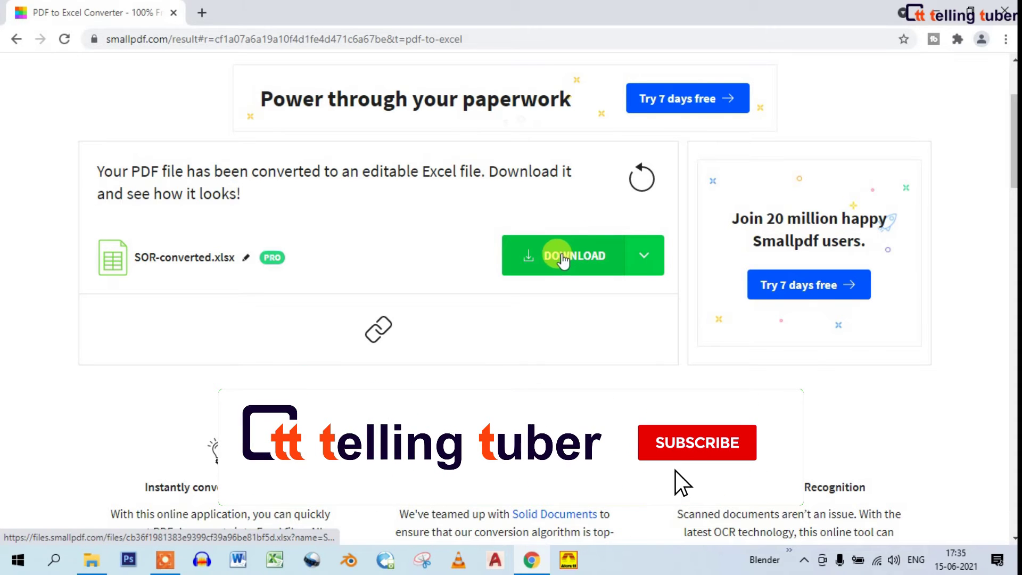
click(560, 261)
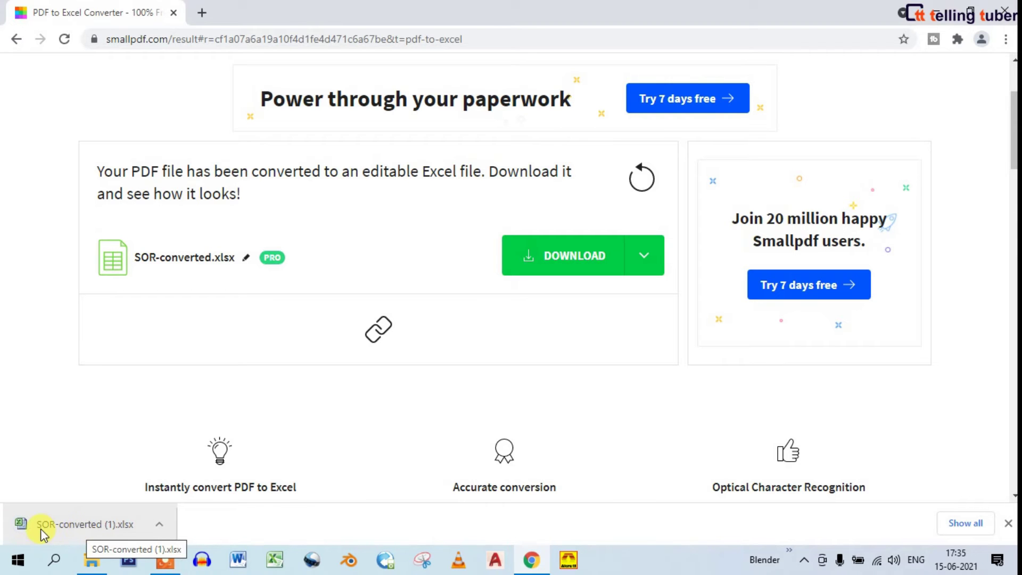
Open the downloaded SOR-converted workbook in Excel and enable editing
click(71, 528)
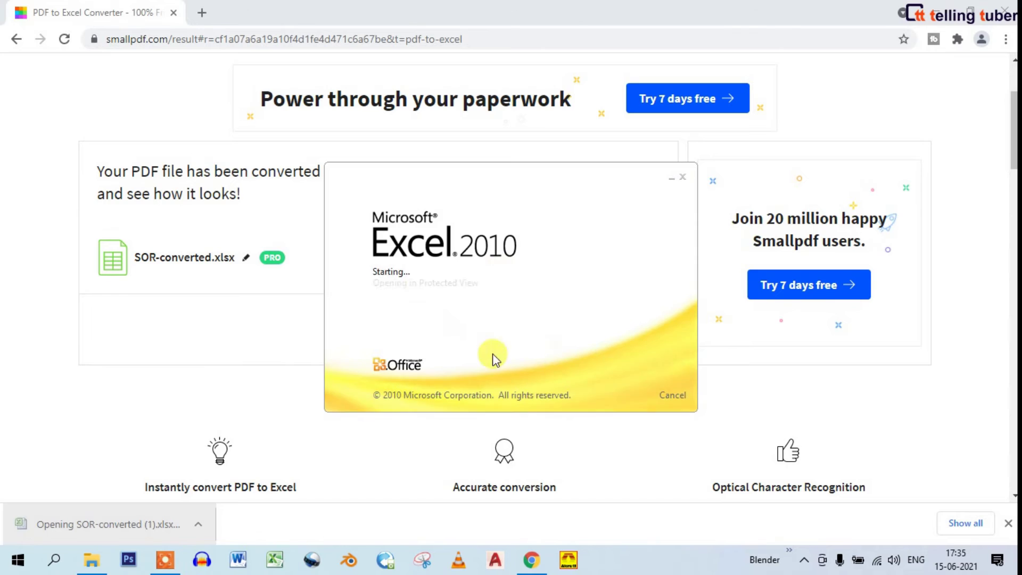
click(594, 307)
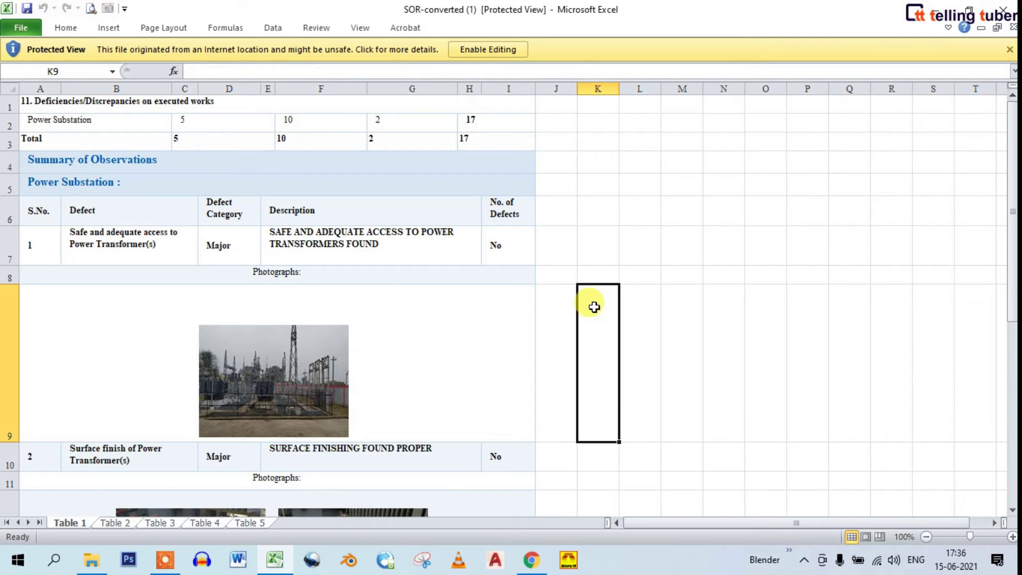
click(491, 52)
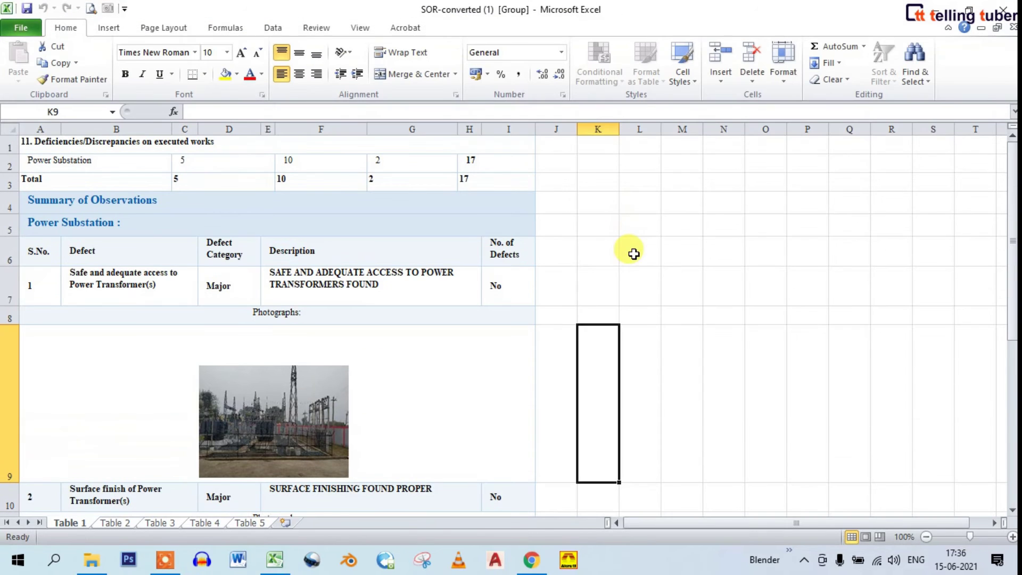
Select the table block A1:I4 and the Power Substation and Total rows
click(611, 274)
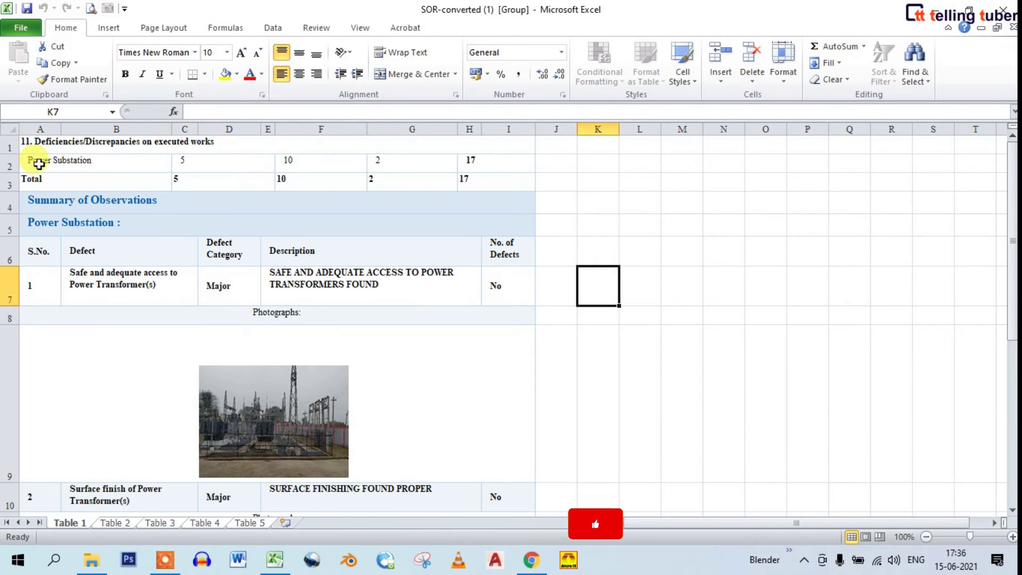
drag(36, 143, 443, 216)
click(623, 219)
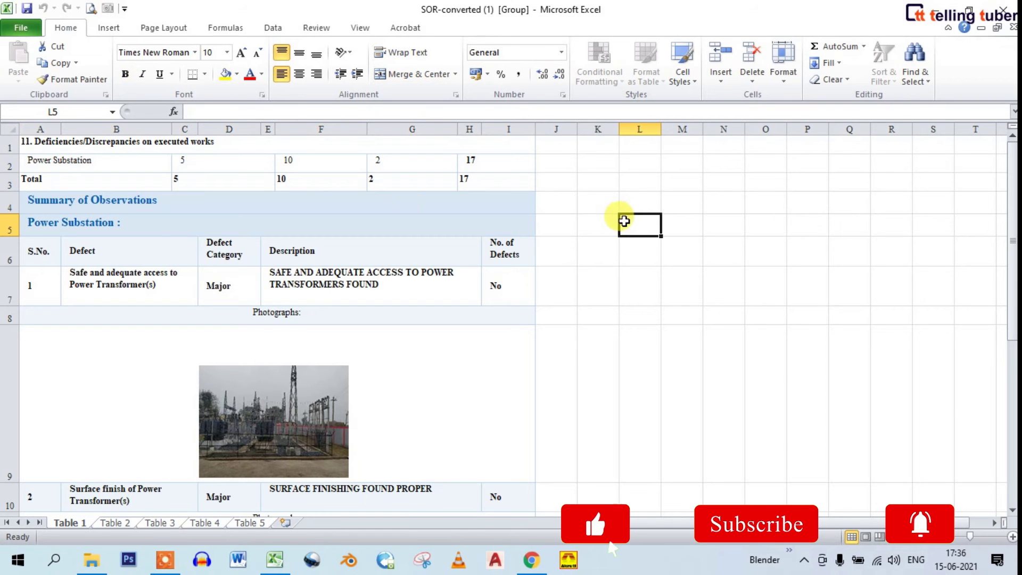
click(107, 162)
drag(207, 164, 486, 183)
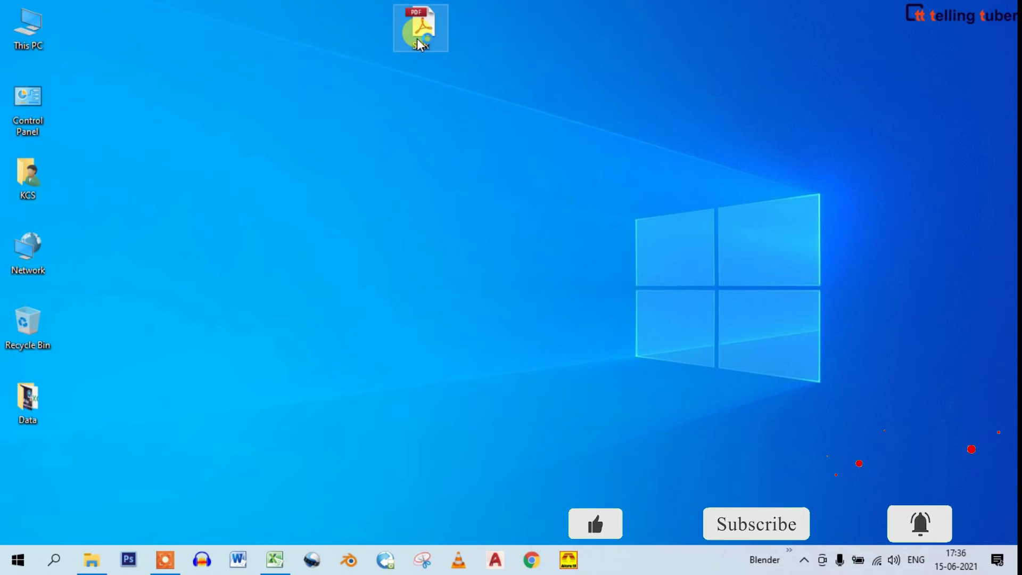
Reopen SOR.pdf, scroll to Power Substation, and select the first observation's defect text
double_click(419, 44)
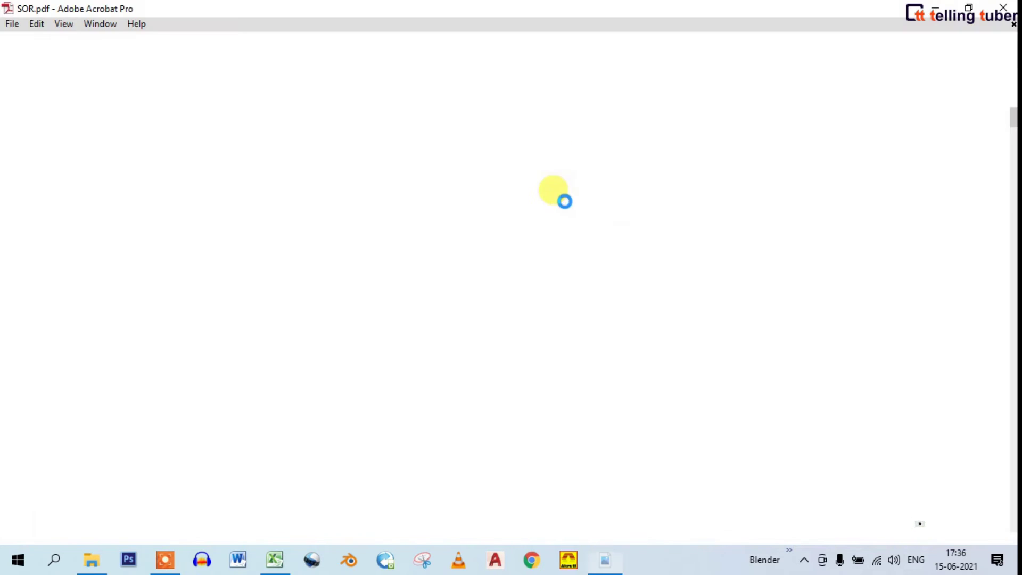
scroll(299, 309, down, 2)
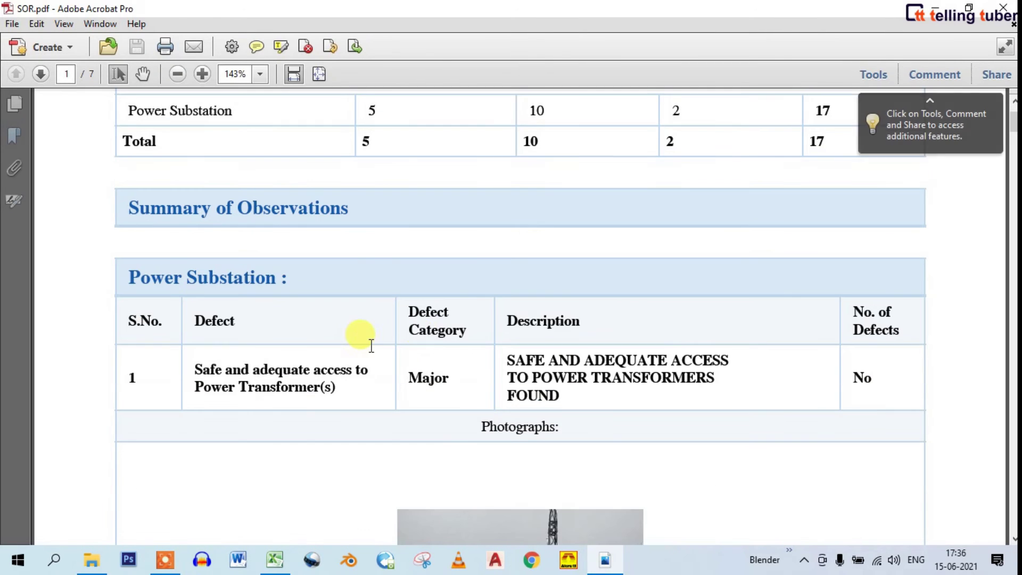
scroll(333, 352, down, 2)
ctrl+scroll(554, 326, down, 3)
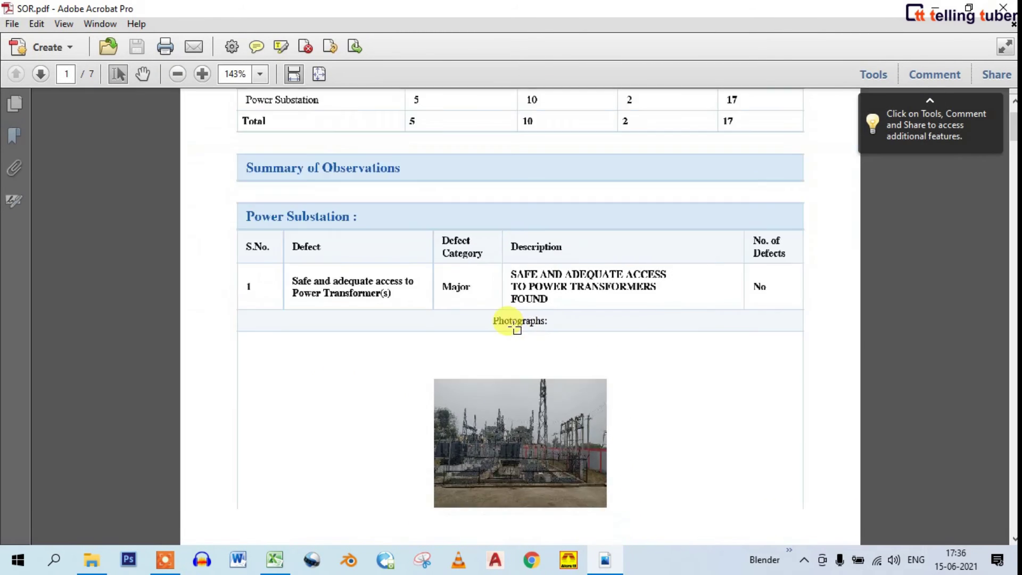
scroll(590, 361, down, 2)
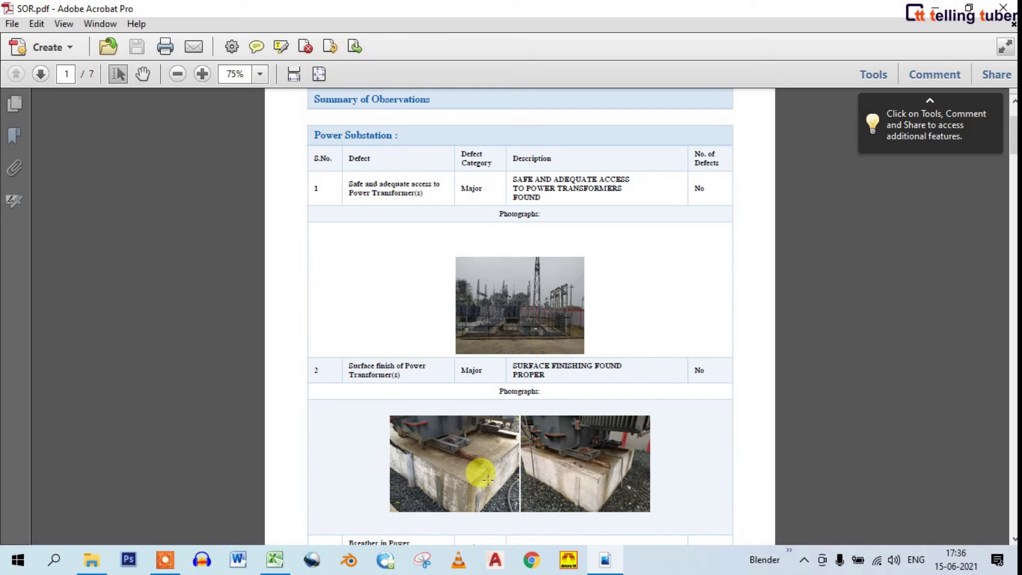
scroll(536, 251, up, 2)
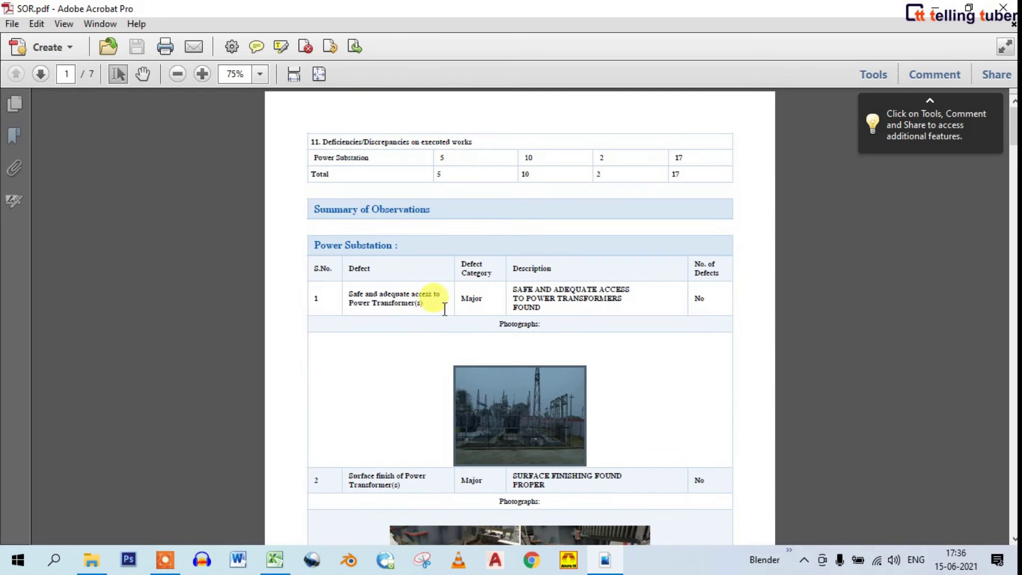
drag(361, 299, 579, 314)
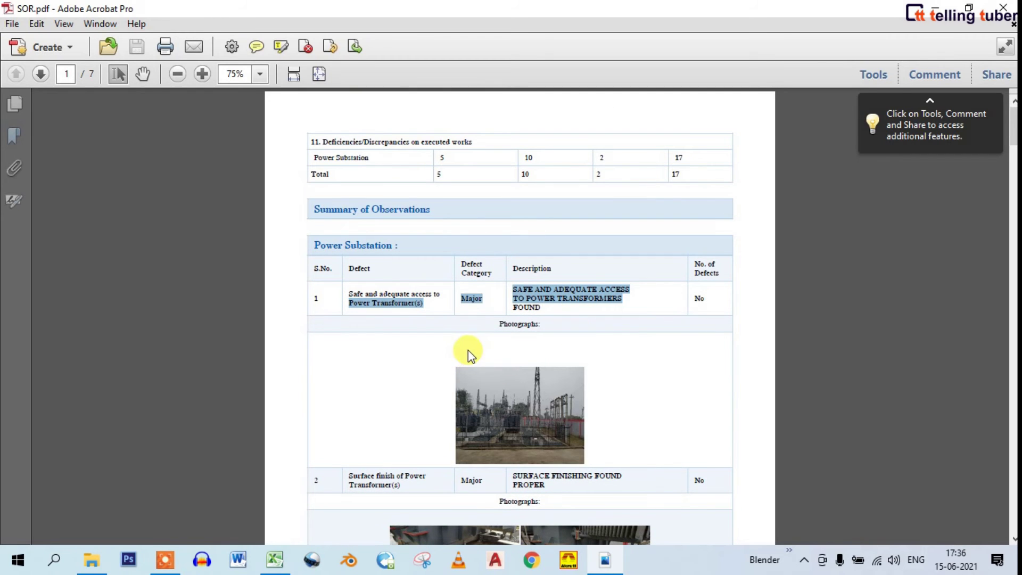
In the workbook, select the Power Substation rows, headings and first observation to compare with the PDF
click(271, 560)
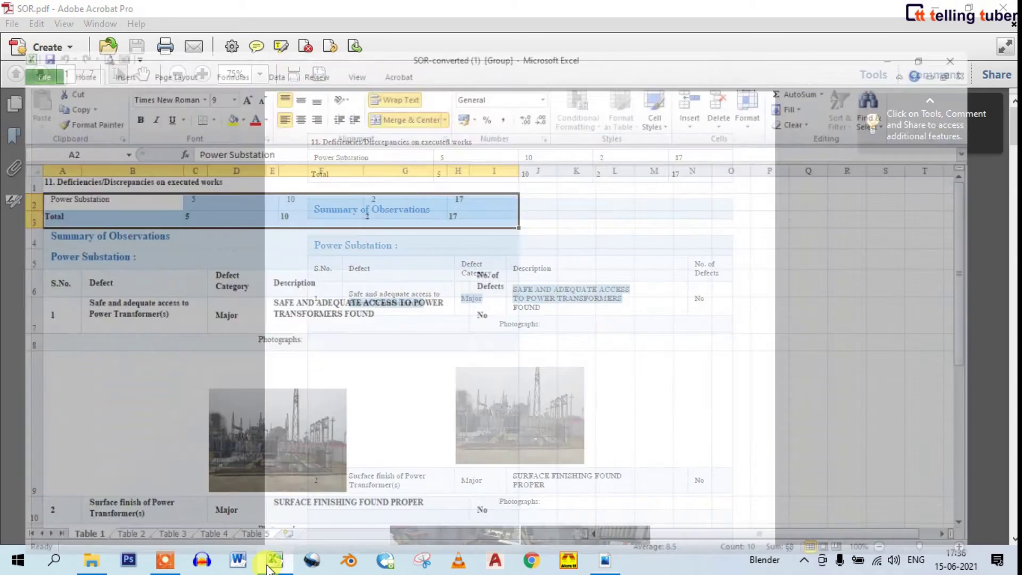
click(642, 323)
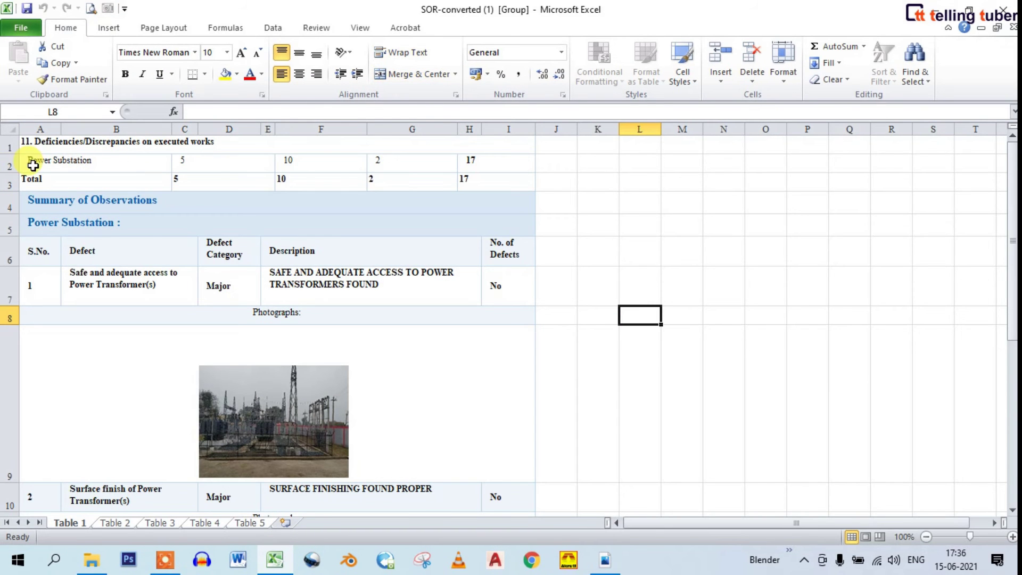
drag(33, 166, 516, 178)
click(75, 201)
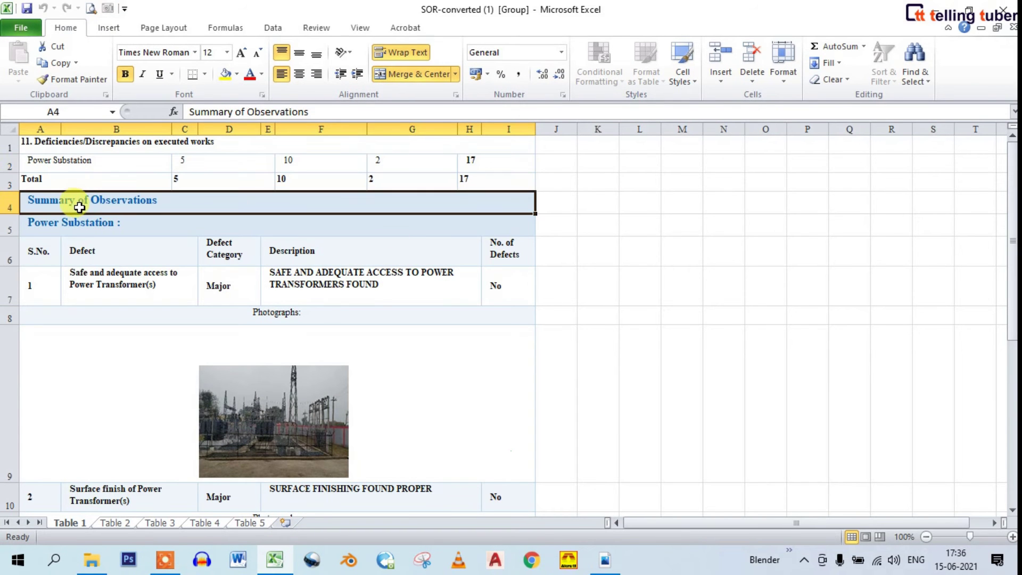
click(136, 220)
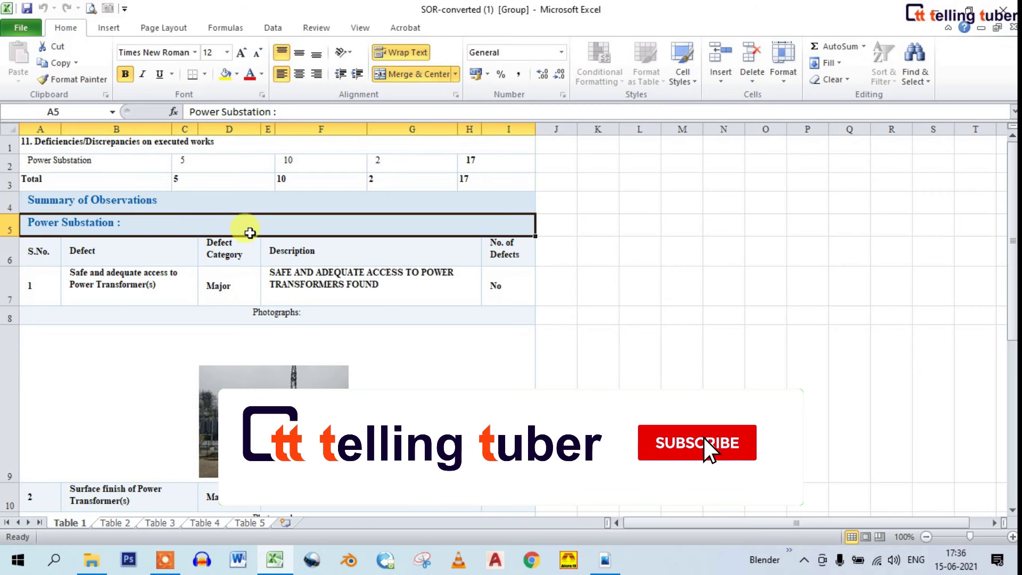
drag(41, 253, 484, 282)
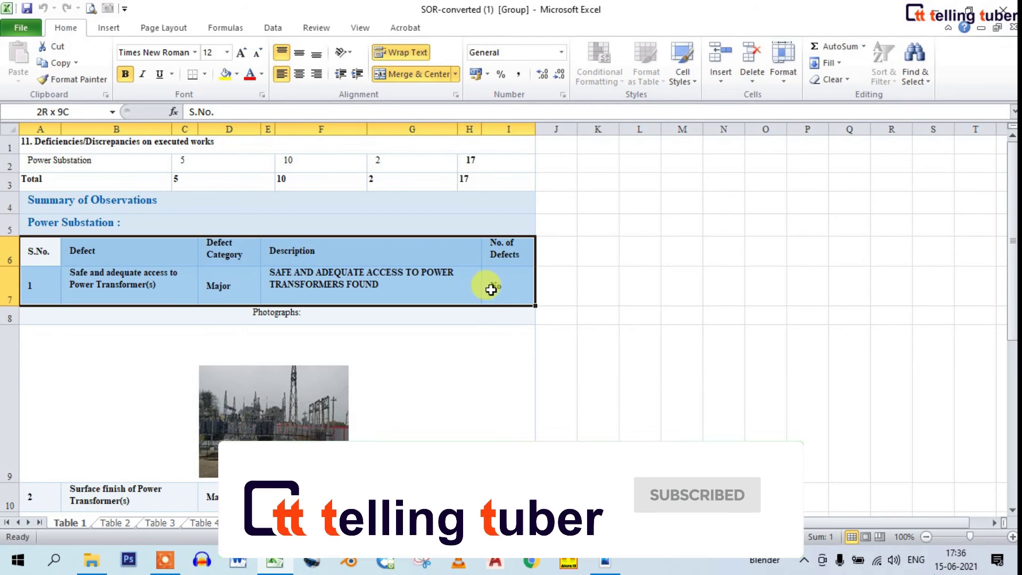
click(476, 346)
click(163, 292)
ctrl+scroll(181, 292, up, 2)
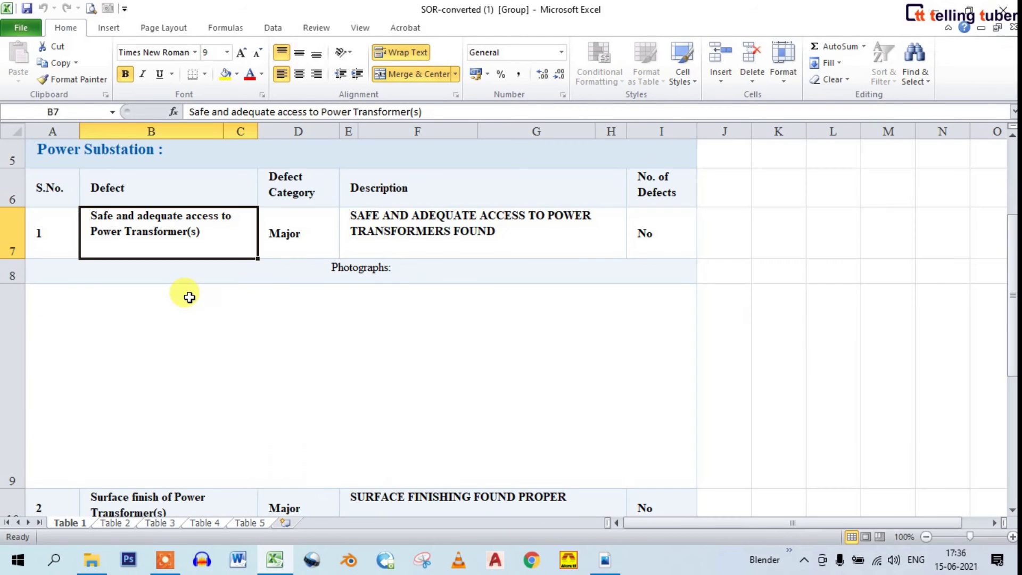
scroll(358, 448, down, 2)
scroll(207, 436, up, 3)
scroll(319, 426, down, 1)
scroll(330, 403, down, 1)
Go to the Table 2 sheet and check the matching page in SOR.pdf
click(122, 525)
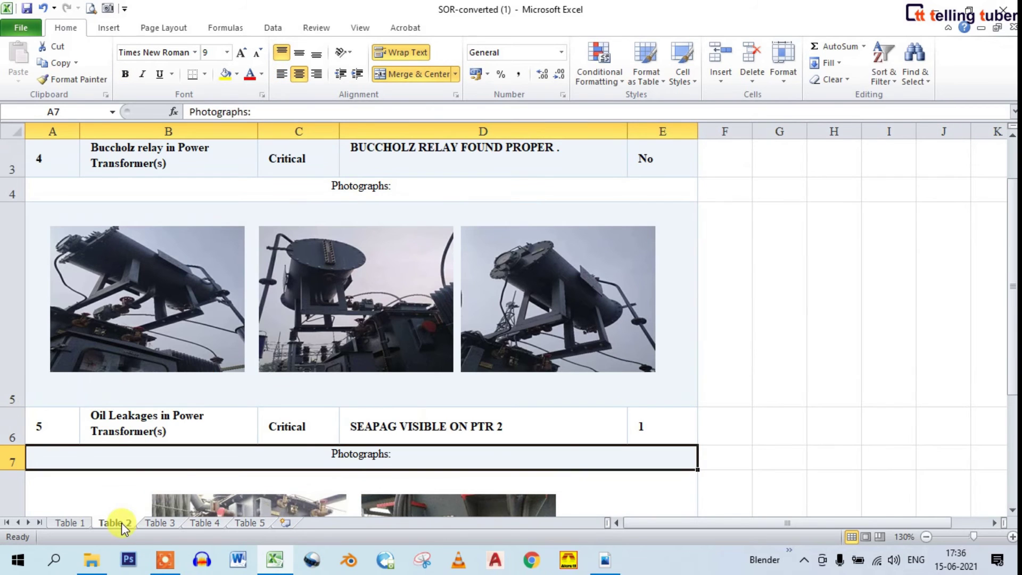
scroll(532, 382, up, 3)
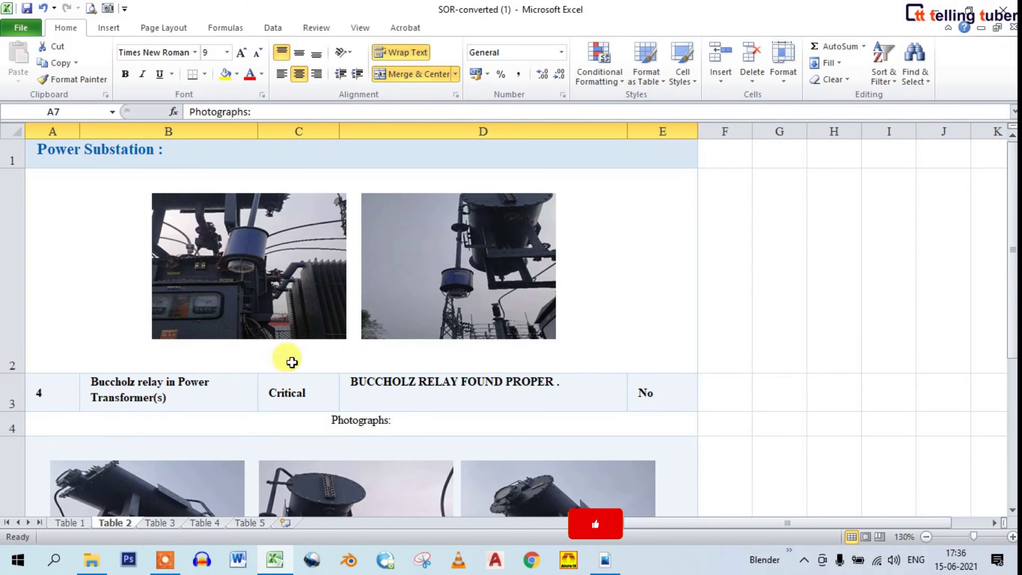
click(605, 560)
scroll(506, 392, down, 3)
scroll(495, 347, down, 5)
scroll(326, 311, down, 3)
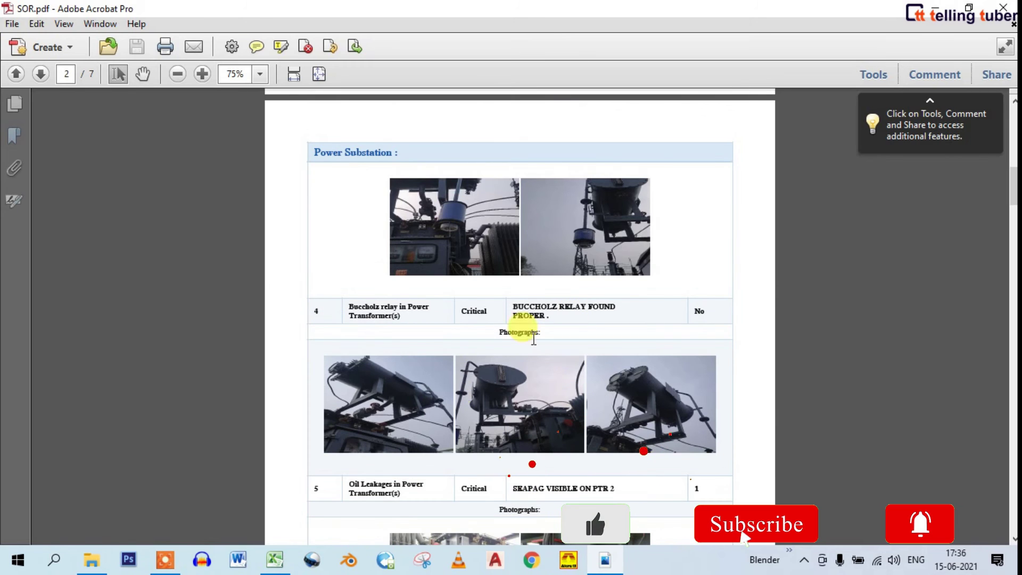
scroll(639, 347, down, 3)
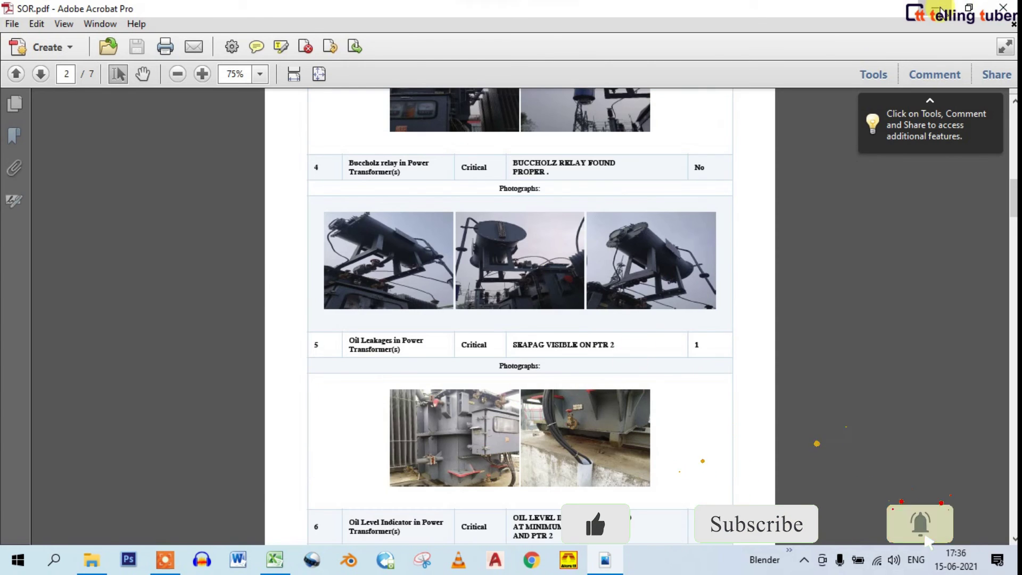
Drag the third Buchholz relay photo (image8.jpeg) out of row 5 to the right
click(275, 560)
scroll(358, 354, down, 3)
scroll(349, 354, up, 1)
drag(561, 292, 842, 296)
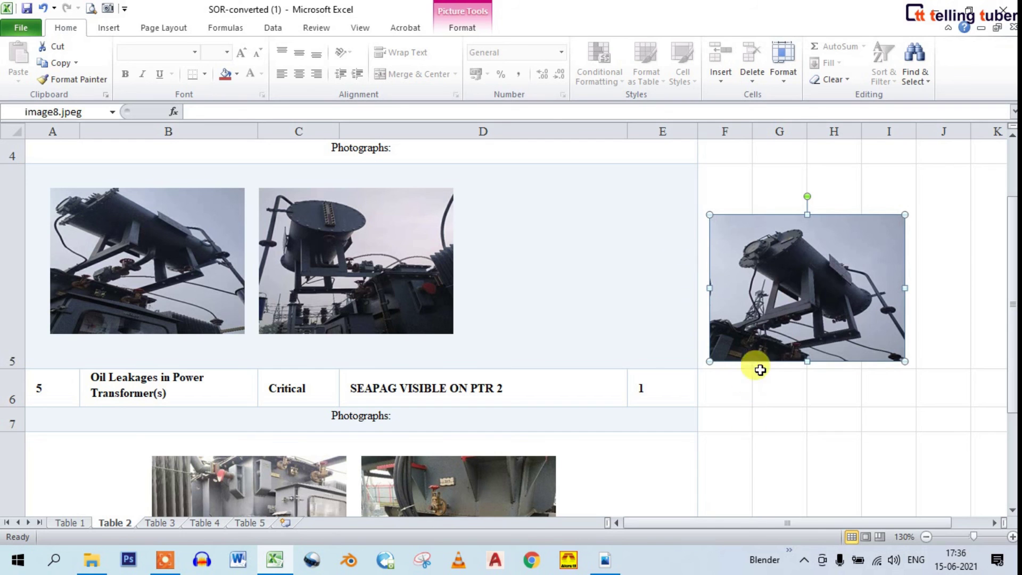
Try Change Picture on the stray photo from its context menu, then cancel
right_click(805, 197)
right_click(776, 259)
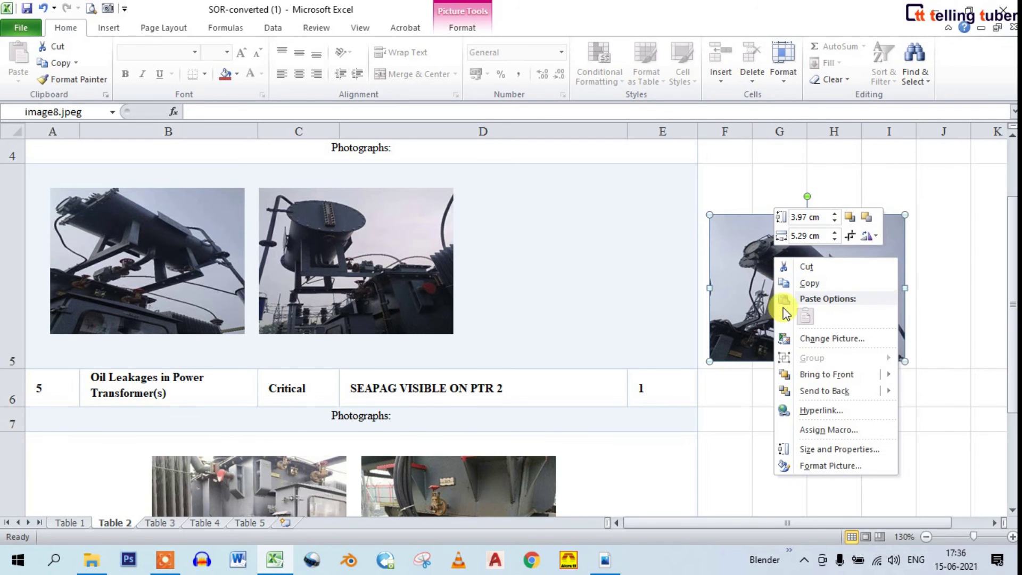
right_click(749, 281)
mouse_move(803, 397)
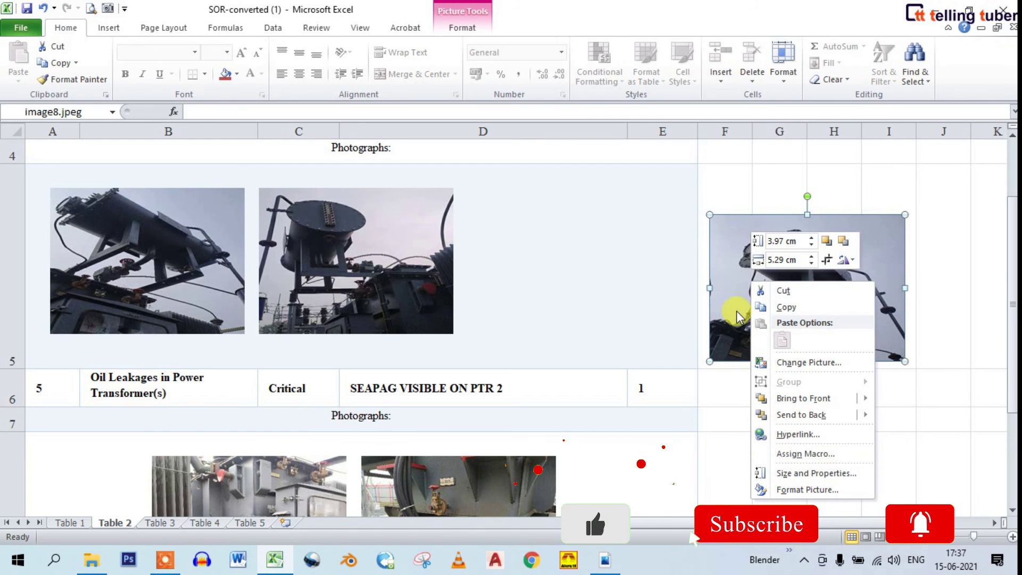
click(800, 363)
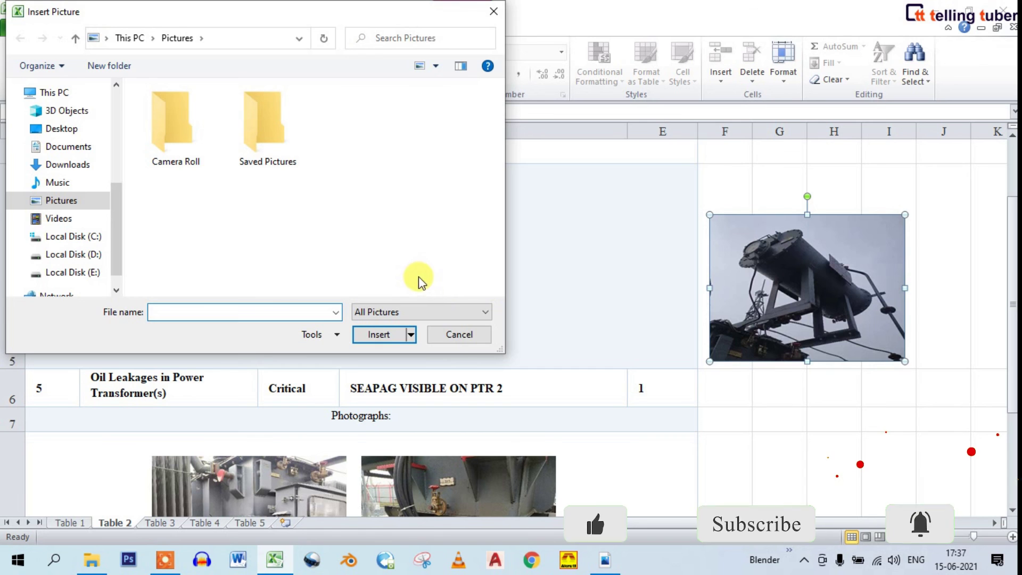
click(454, 338)
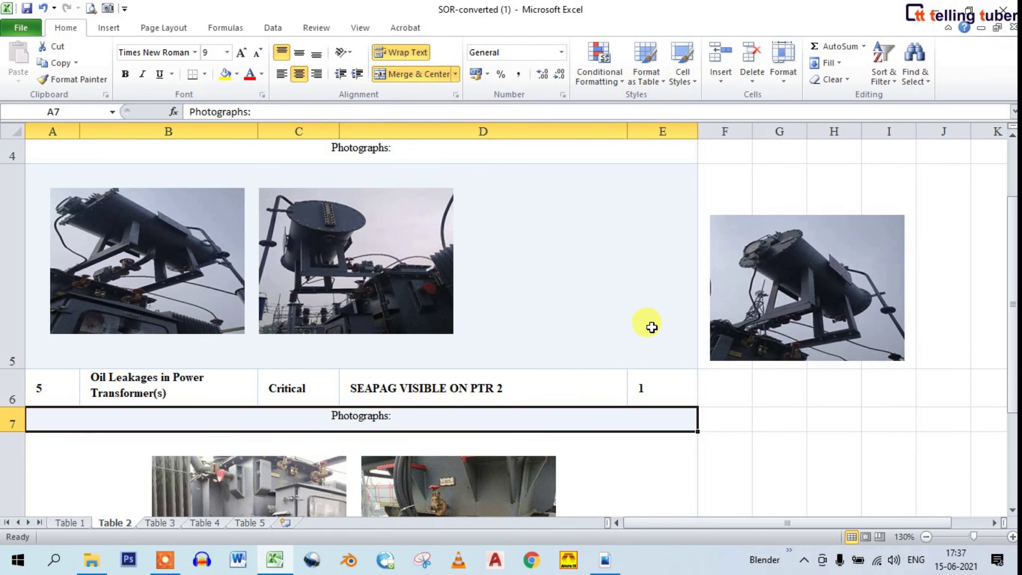
Move the photo back into row 5 beside the other two photographs
drag(652, 327, 652, 327)
click(682, 348)
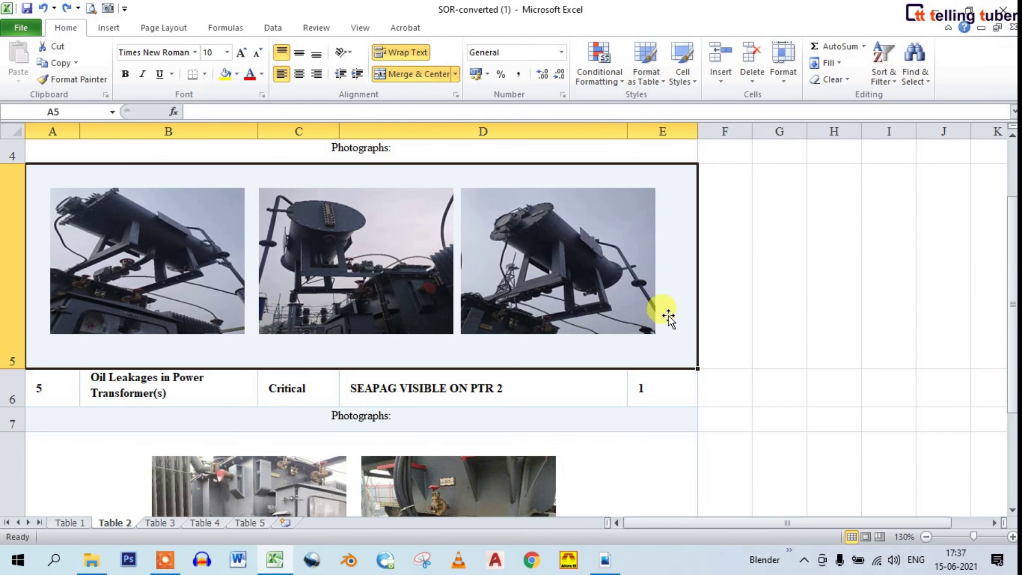
scroll(803, 305, up, 1)
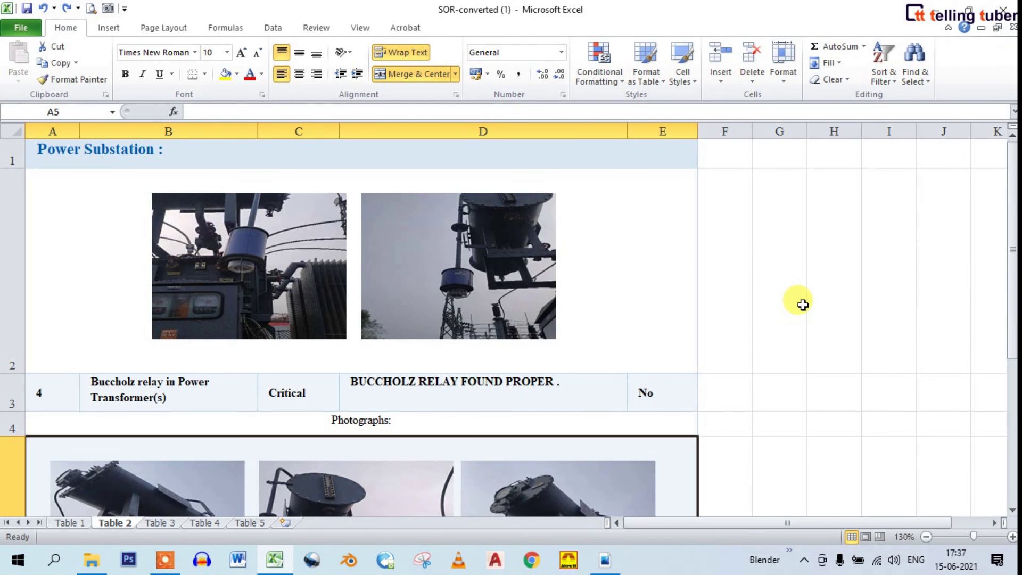